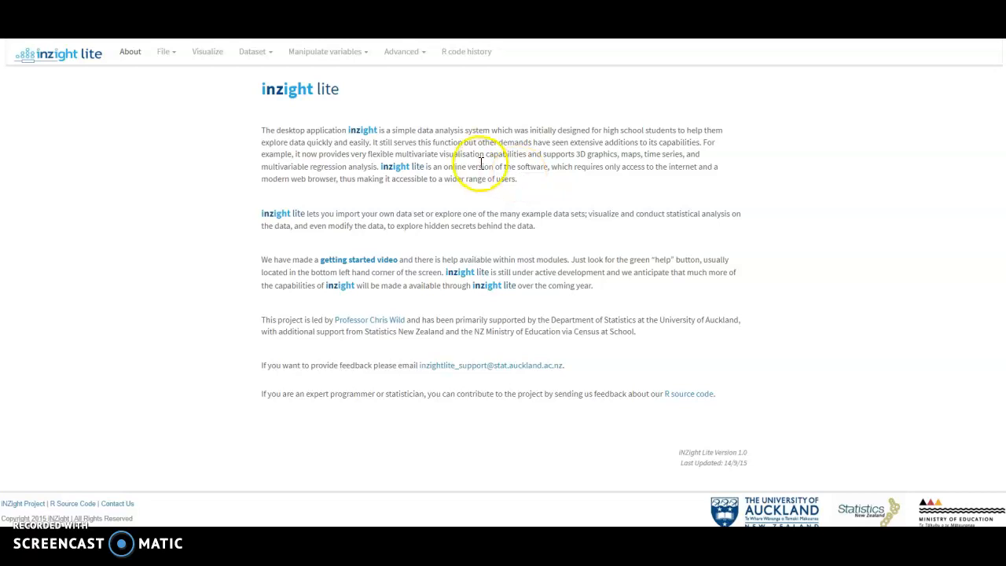
# Import the dataset file inzight-lite-example.xlsx from the local computer
pyautogui.click(172, 55)
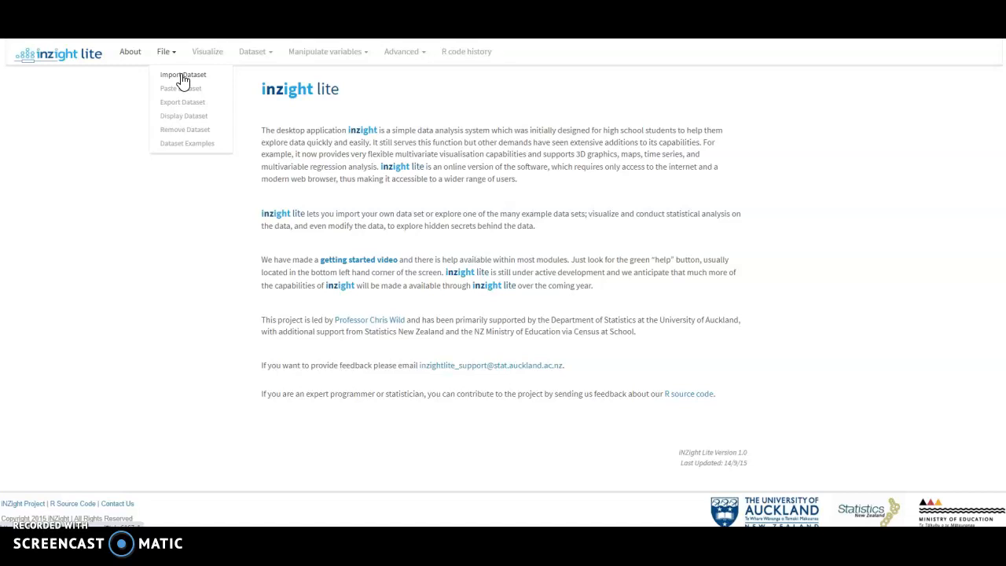
pyautogui.click(183, 76)
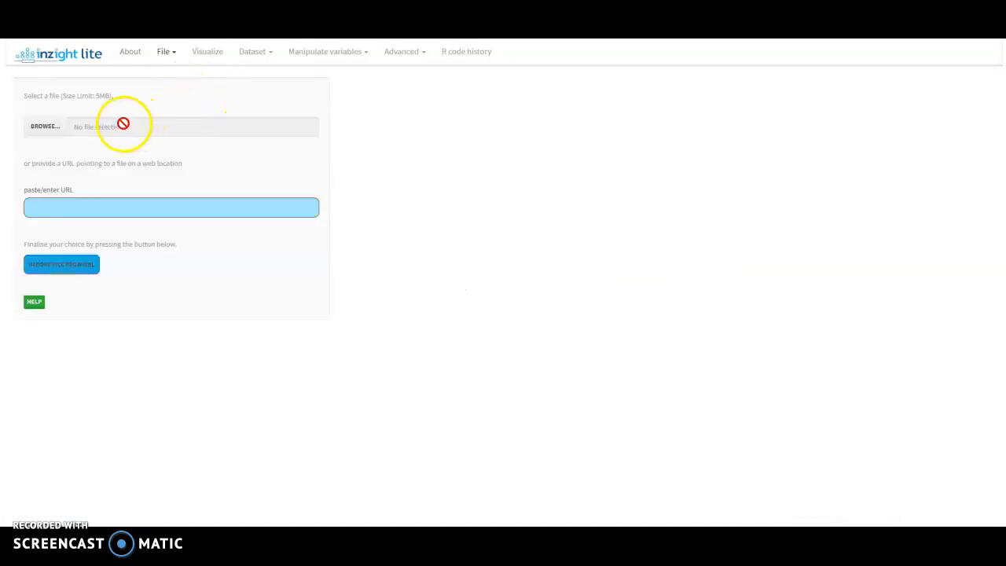
pyautogui.click(61, 137)
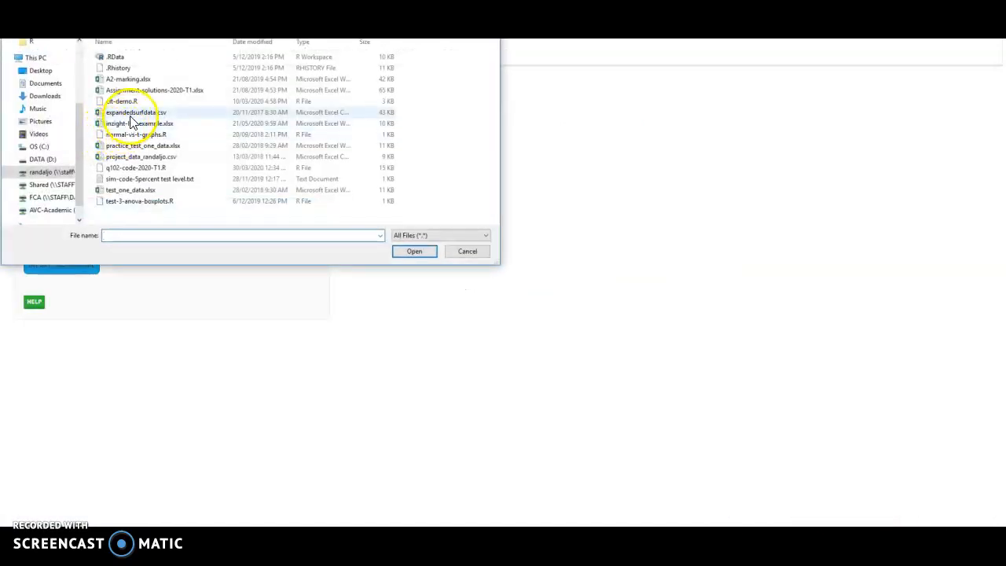
pyautogui.doubleClick(143, 125)
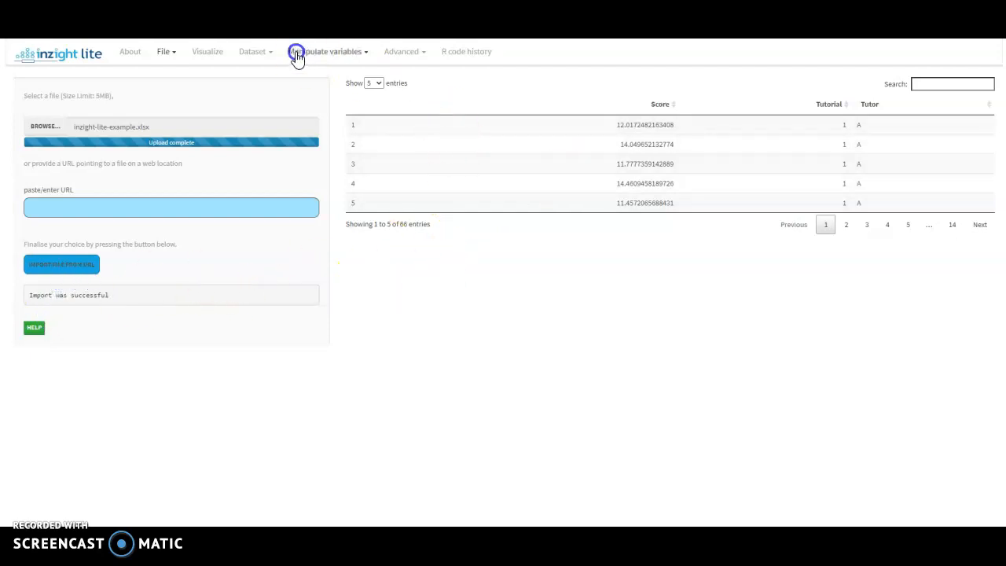
# Convert the numeric Tutorial variable to a new categorical variable and update the data
pyautogui.click(268, 55)
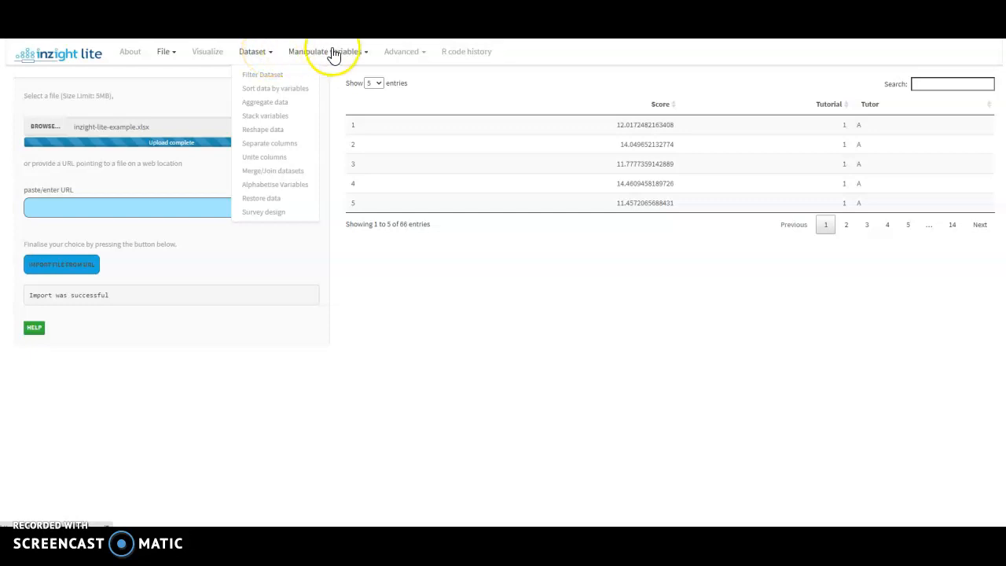
pyautogui.click(359, 53)
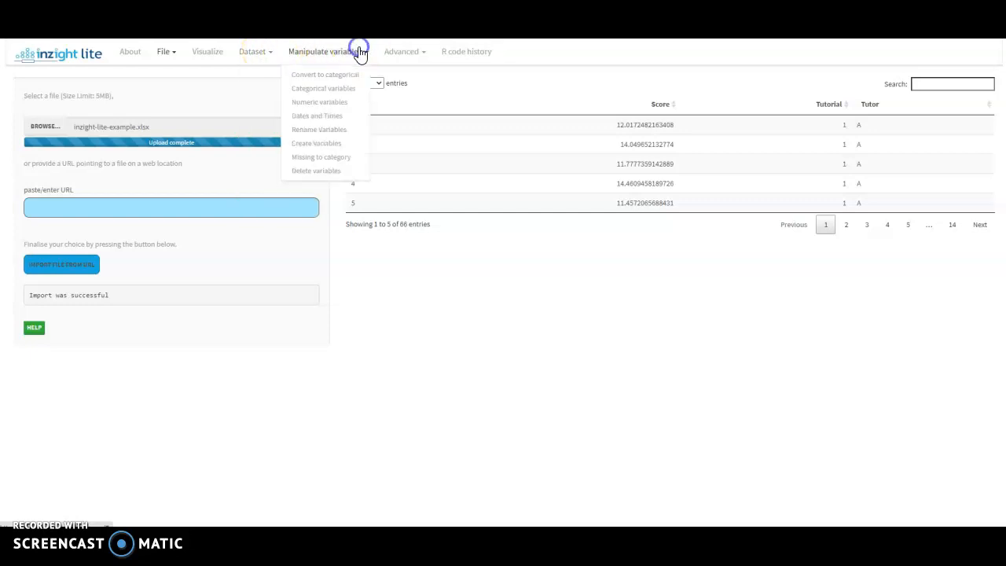
pyautogui.click(328, 75)
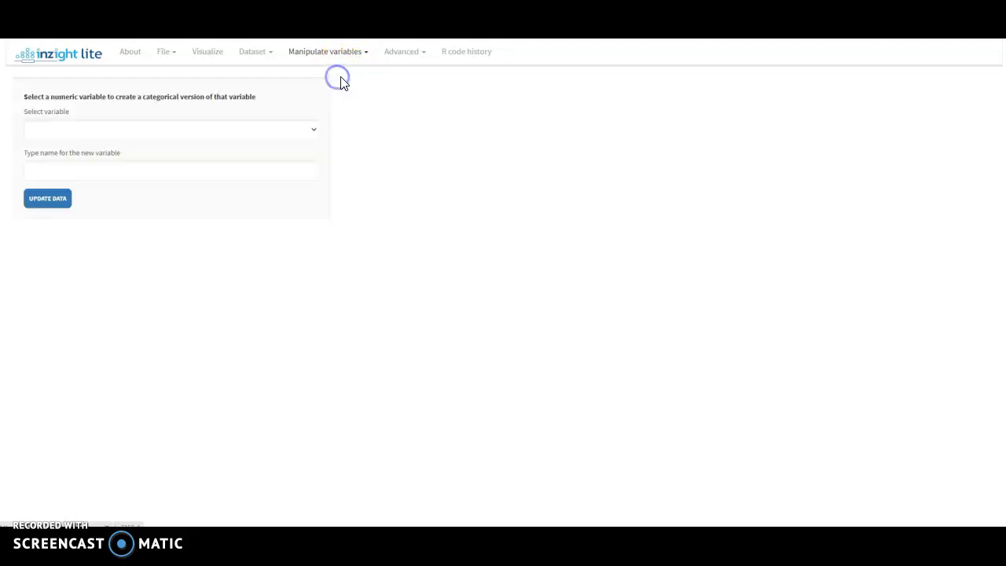
pyautogui.click(308, 132)
pyautogui.click(261, 165)
pyautogui.click(43, 202)
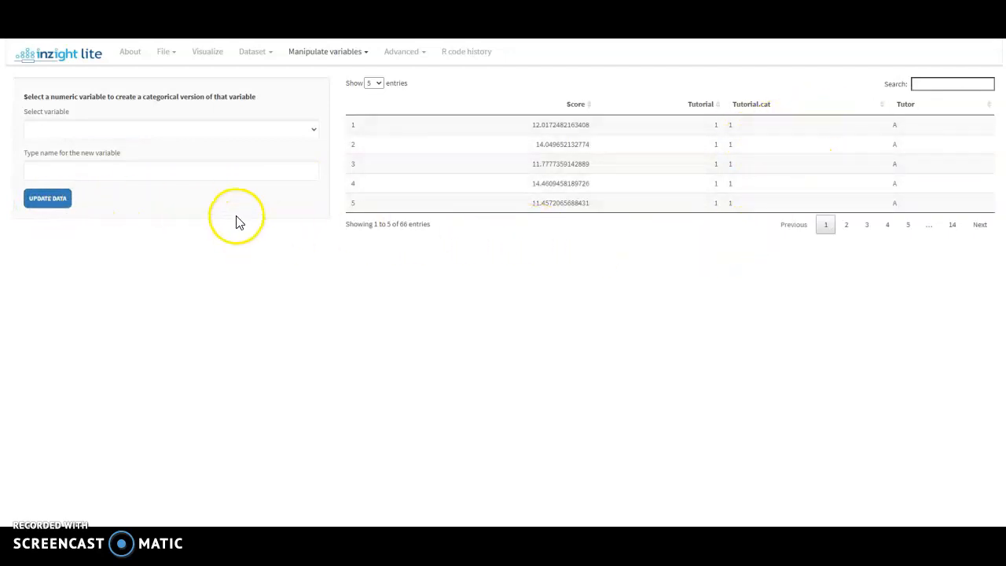
# Visualize the Score variable and display its statistical inference based on normal theory
pyautogui.click(254, 53)
pyautogui.click(217, 52)
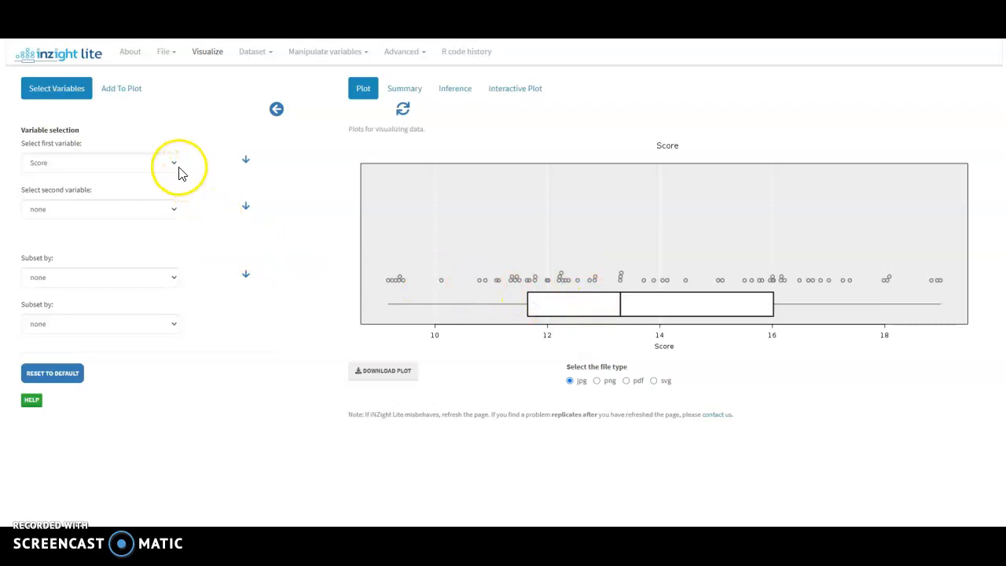
pyautogui.click(450, 93)
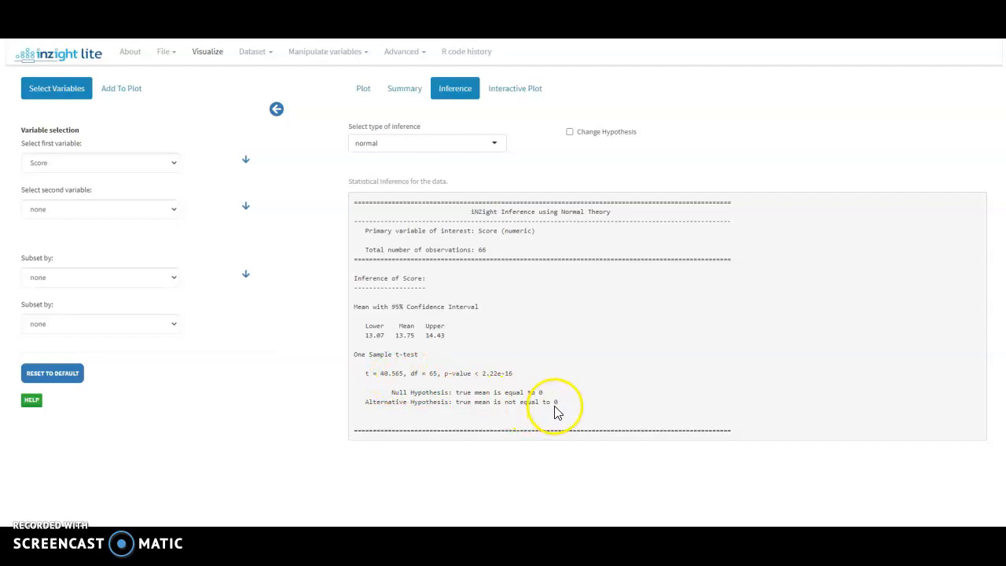
# Change the hypothesis of the one-sample t-test on Score to a null value of 12, keeping the two sided alternative
pyautogui.click(570, 133)
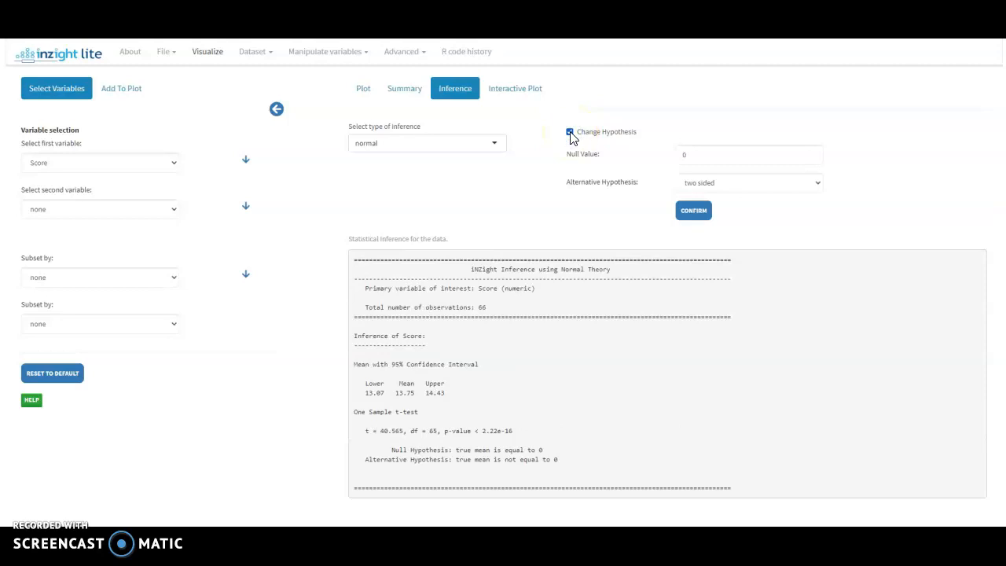
pyautogui.click(571, 134)
pyautogui.click(569, 134)
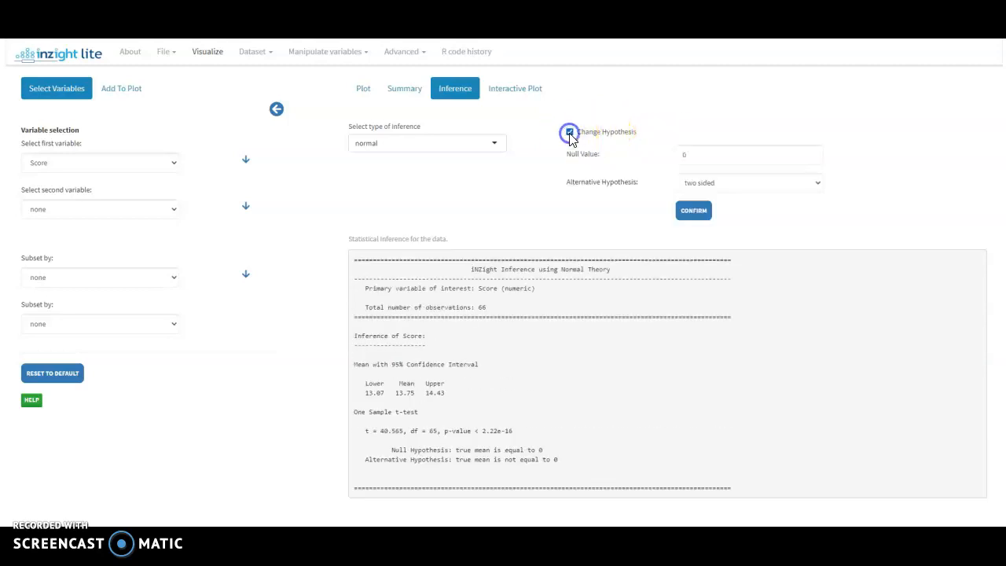
pyautogui.click(702, 155)
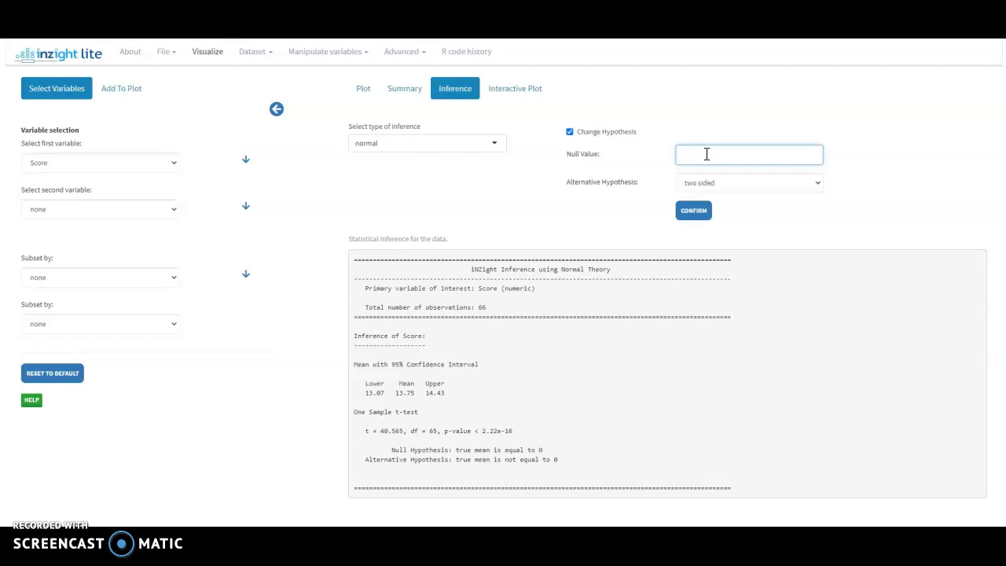
pyautogui.click(700, 214)
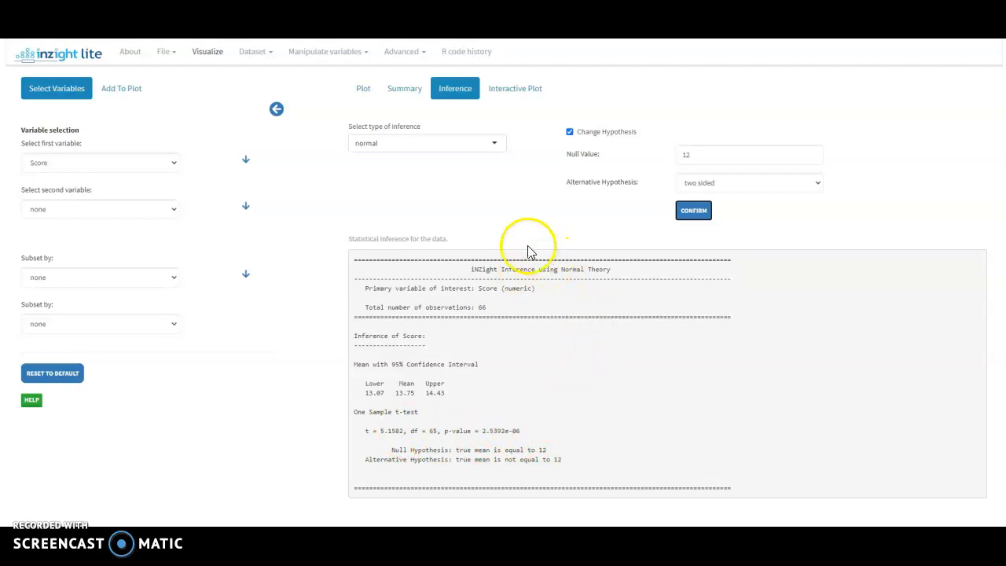
pyautogui.click(723, 183)
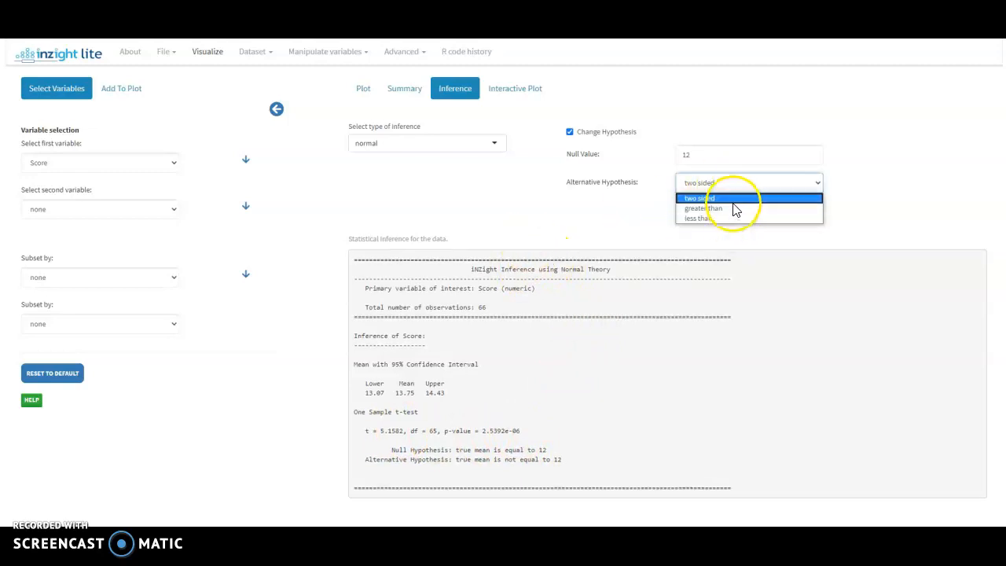
pyautogui.click(745, 184)
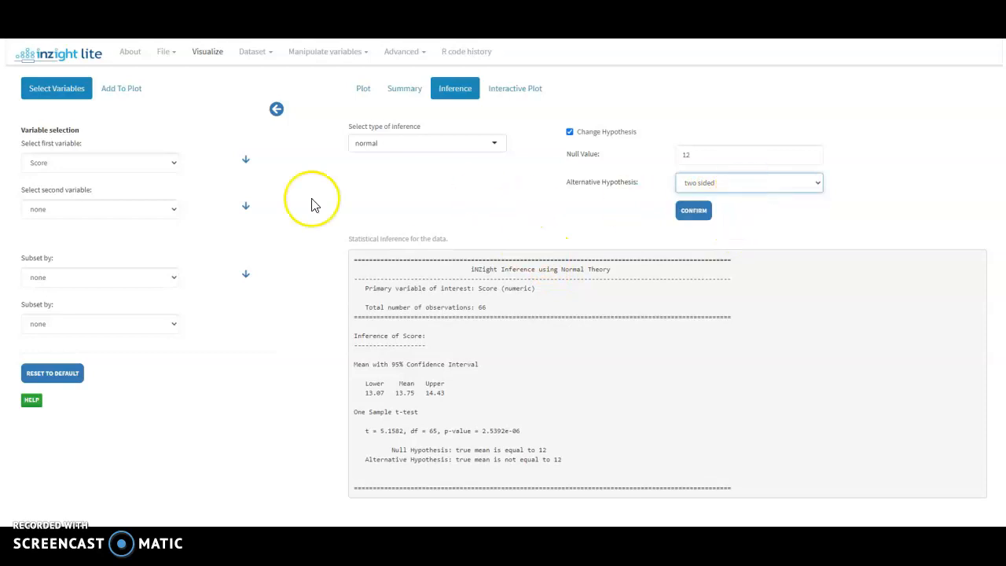
# Set Tutor as the second variable and examine the group means and their difference with the 95% confidence intervals
pyautogui.click(157, 211)
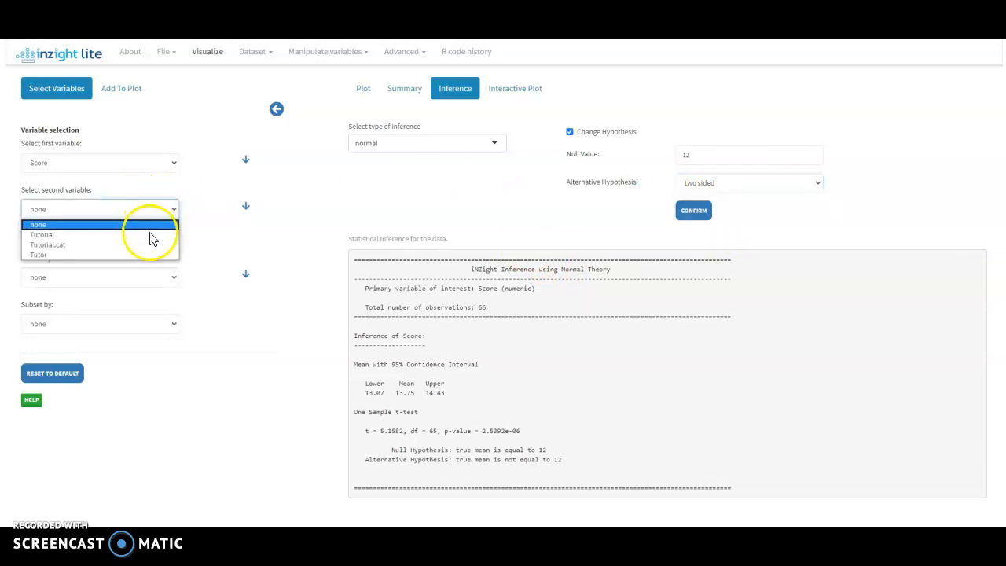
pyautogui.click(146, 255)
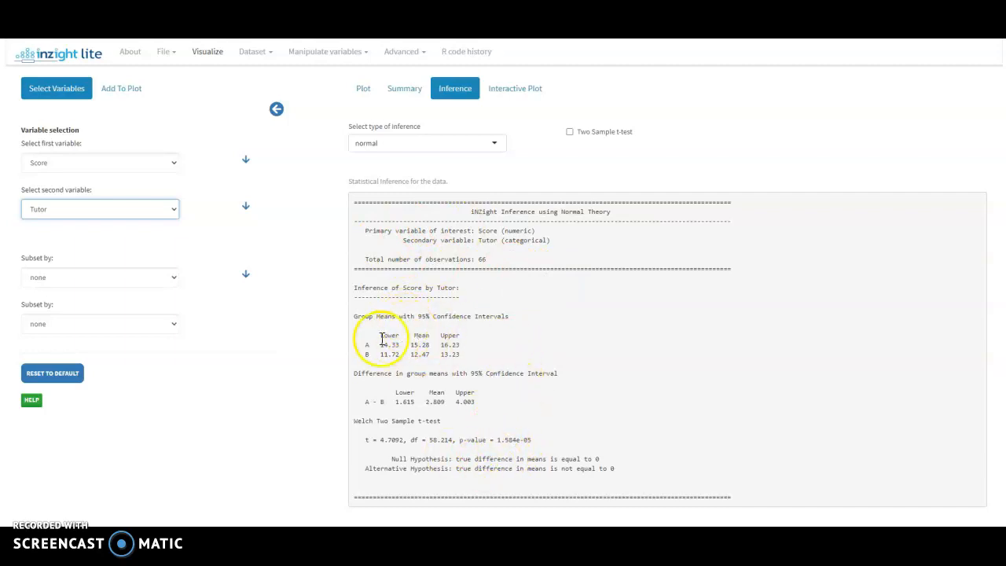
pyautogui.moveTo(365, 345); pyautogui.dragTo(470, 354)
pyautogui.click(470, 353)
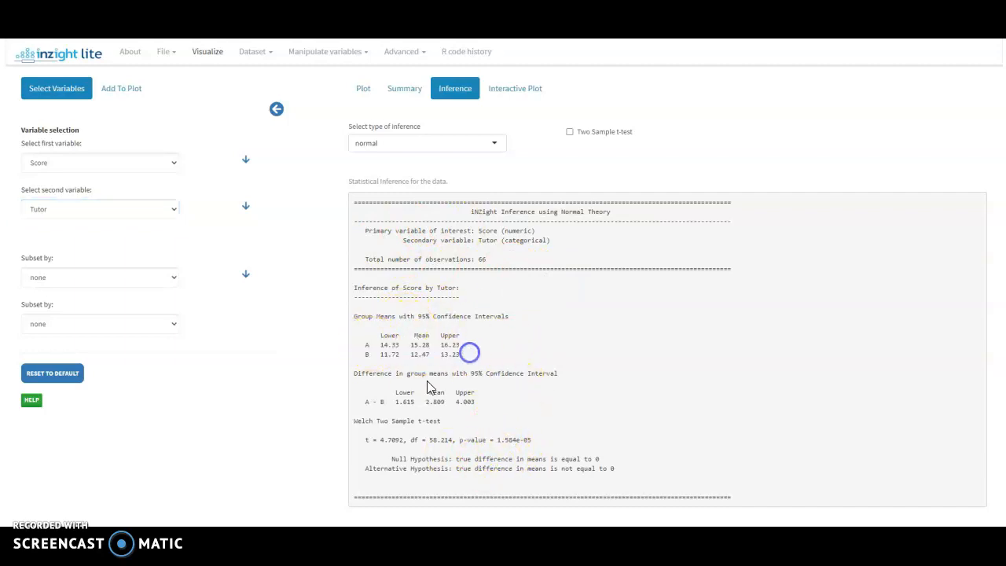
pyautogui.moveTo(365, 401); pyautogui.dragTo(478, 404)
pyautogui.click(478, 405)
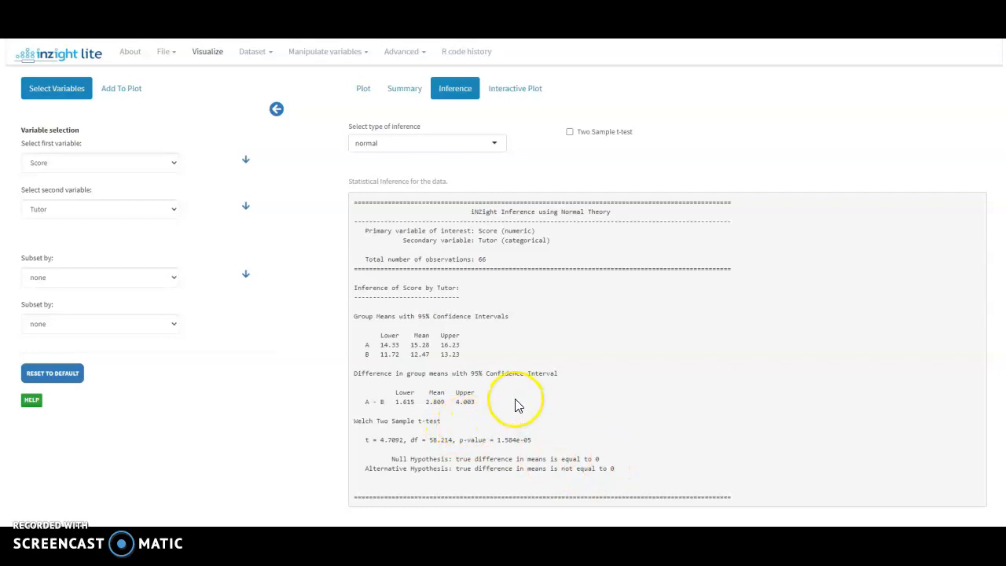
# Run the two-sample t-test of Score by Tutor with null value 0, two sided and equal variance, and examine the F-test
pyautogui.click(570, 133)
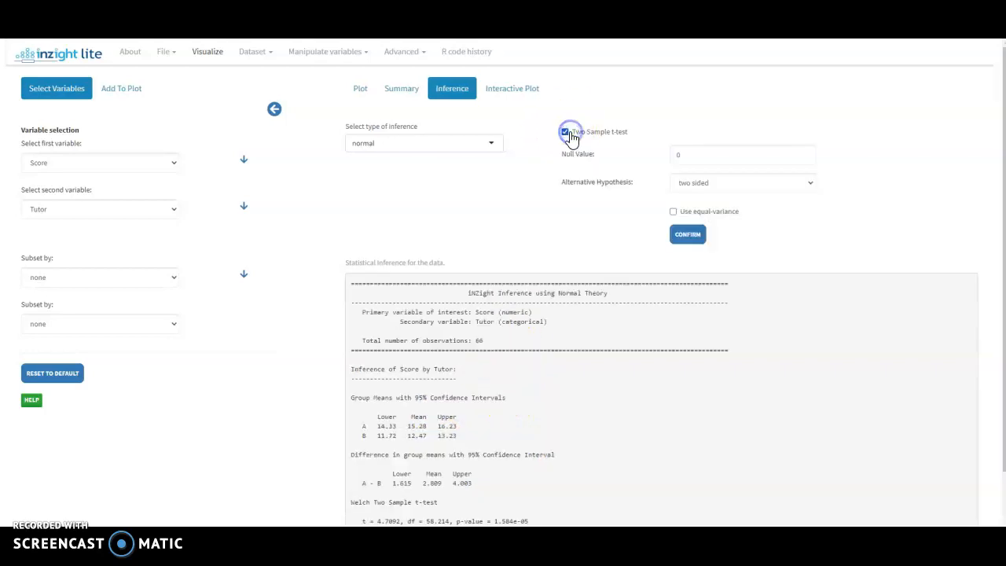
pyautogui.scroll(-1, 629, 173)
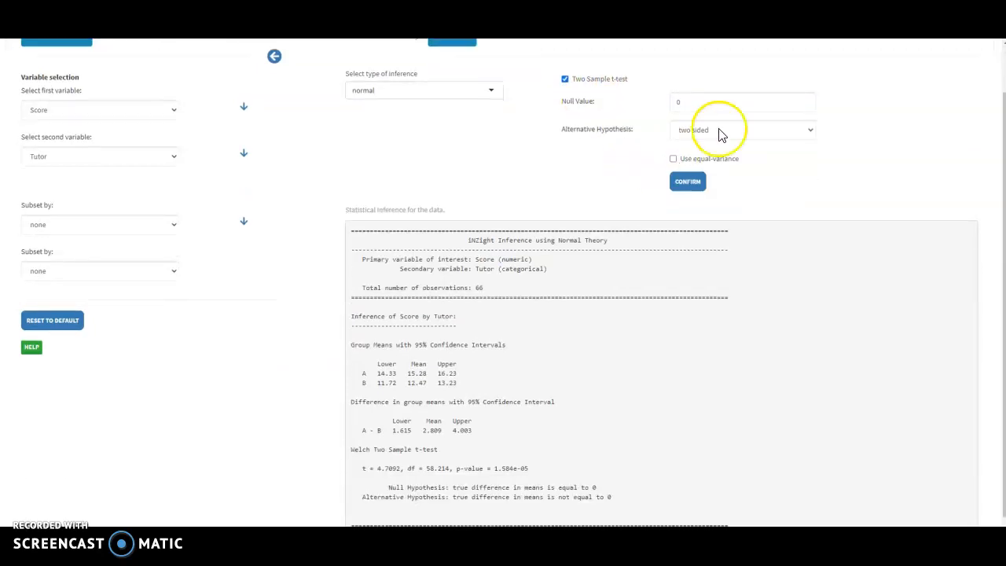
pyautogui.click(717, 101)
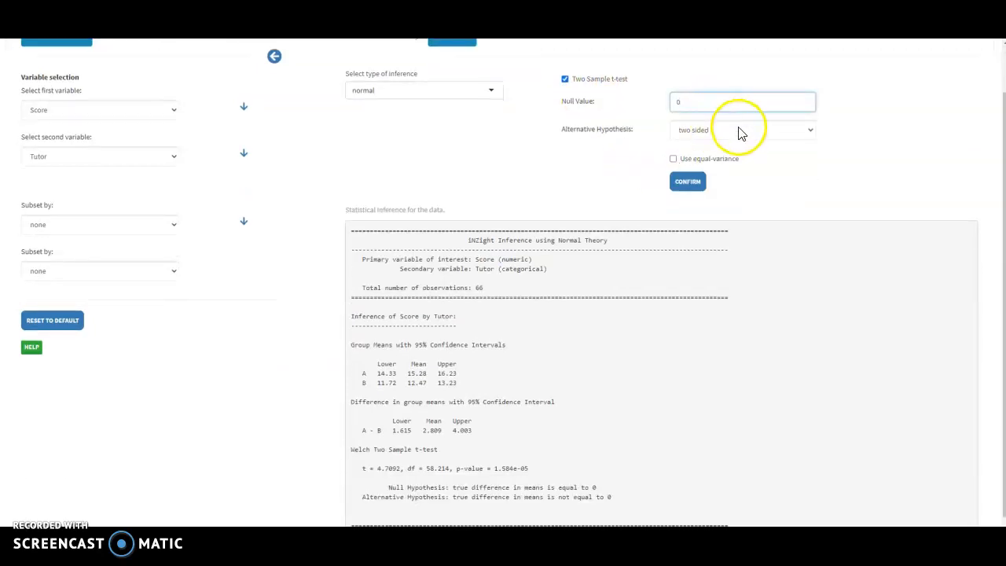
pyautogui.click(735, 129)
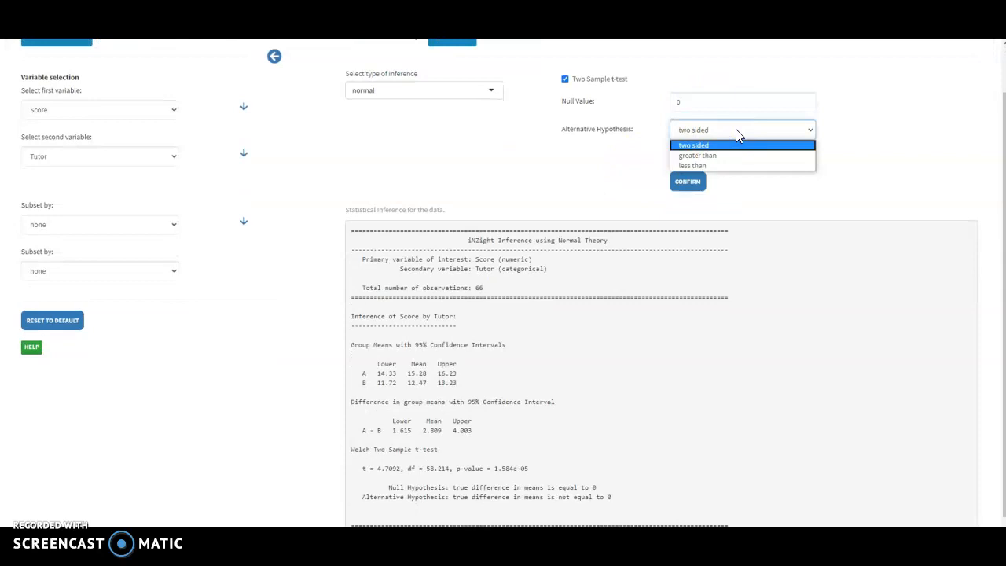
pyautogui.click(745, 188)
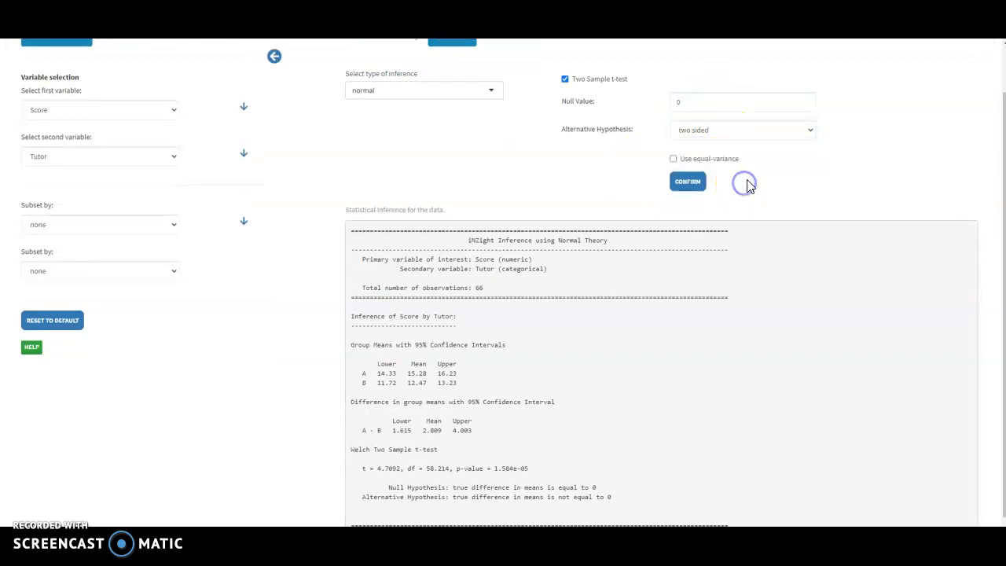
pyautogui.click(673, 159)
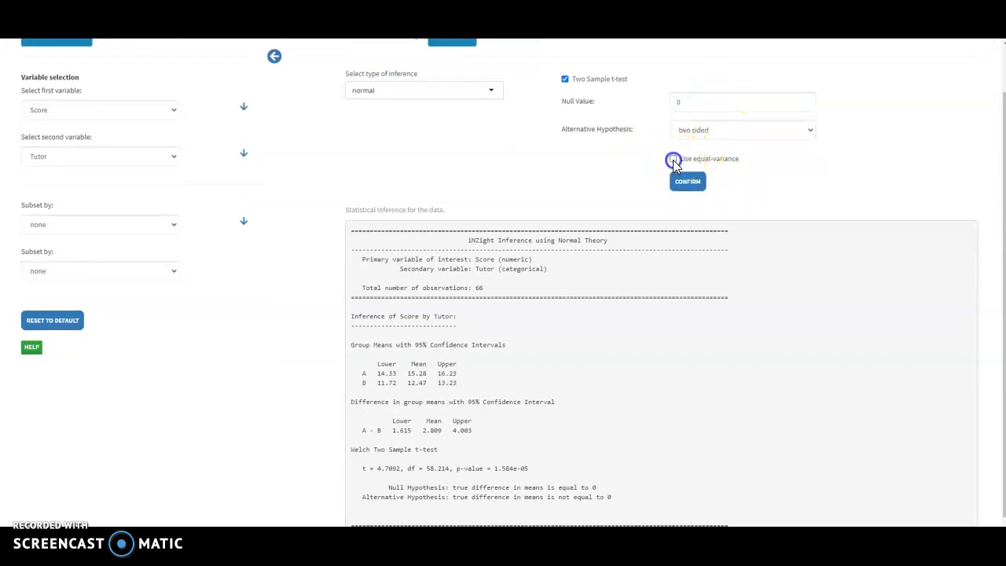
pyautogui.click(688, 183)
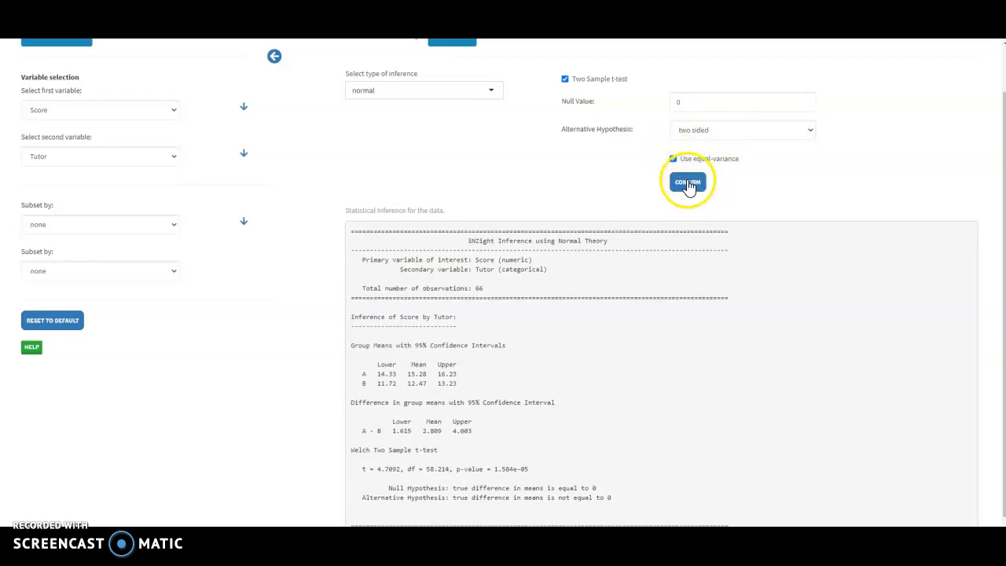
pyautogui.scroll(-1, 555, 197)
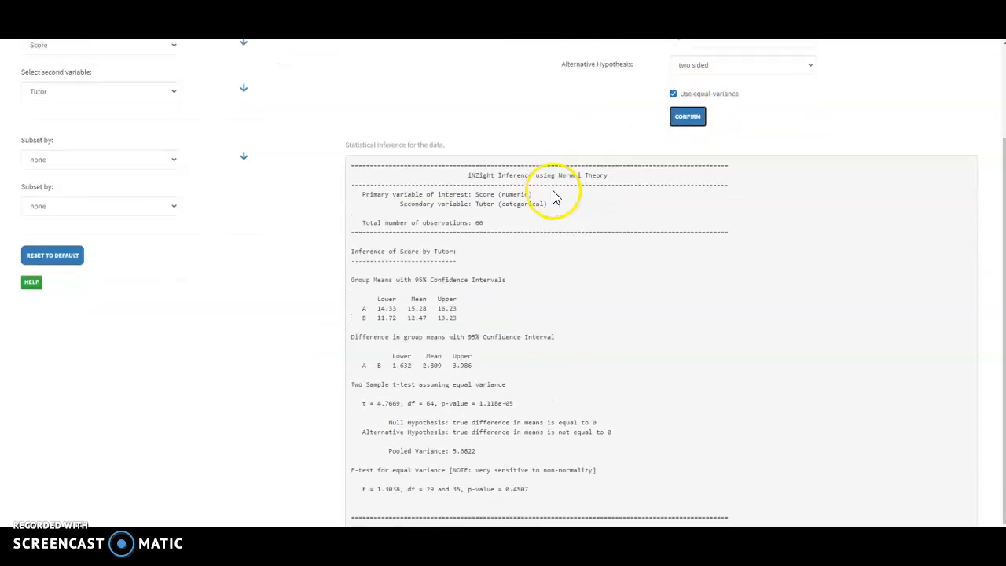
pyautogui.moveTo(350, 468); pyautogui.dragTo(503, 491)
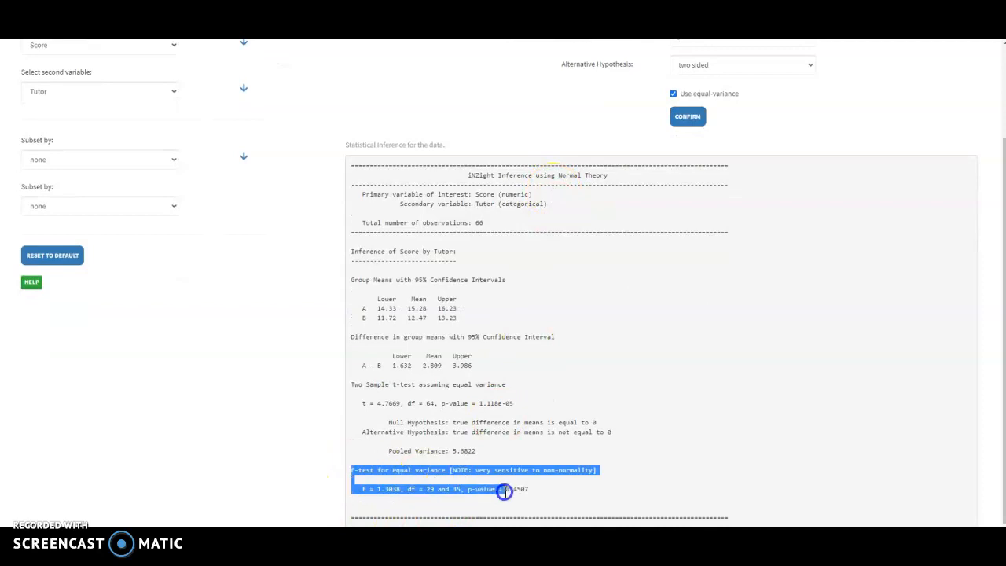
pyautogui.click(534, 492)
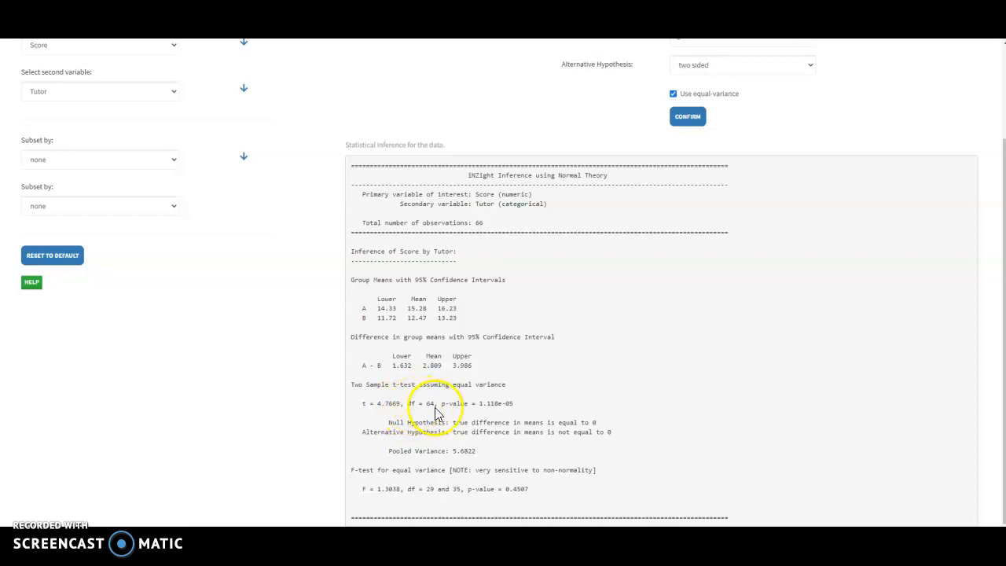
# Rerun the two-sample t-test without the equal-variance assumption and examine the Welch t statistic
pyautogui.click(674, 95)
pyautogui.click(685, 117)
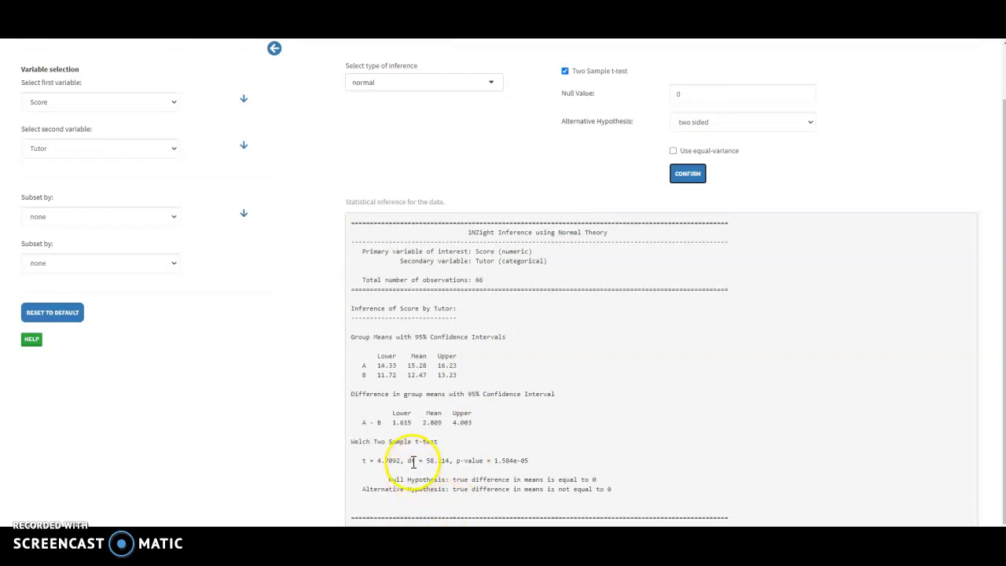
pyautogui.moveTo(378, 461); pyautogui.dragTo(398, 461)
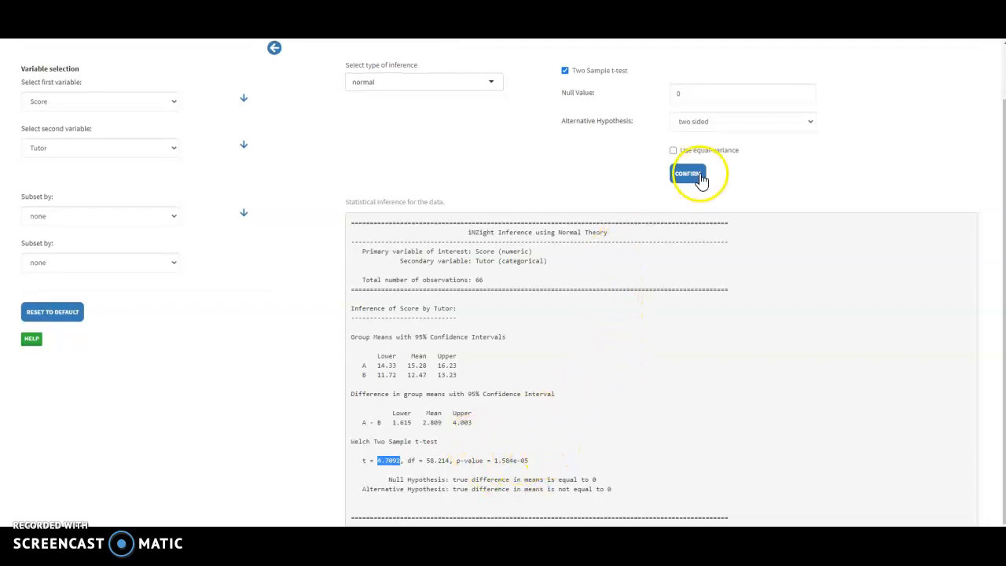
# Set Tutorial.cat as the second variable and look through the one-way ANOVA inference for Score
pyautogui.click(172, 154)
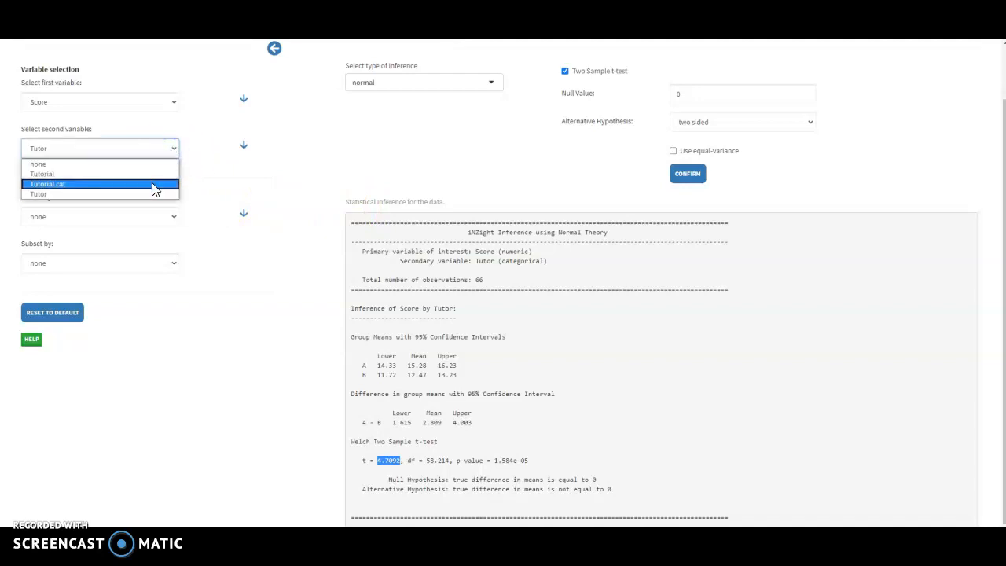
pyautogui.click(153, 184)
pyautogui.scroll(-1, 150, 196)
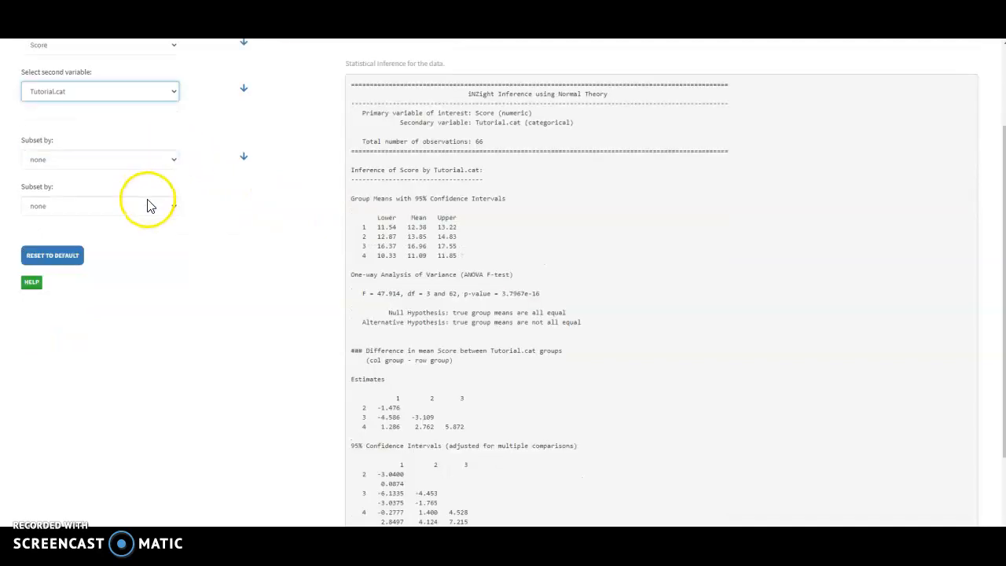
pyautogui.scroll(2, 161, 209)
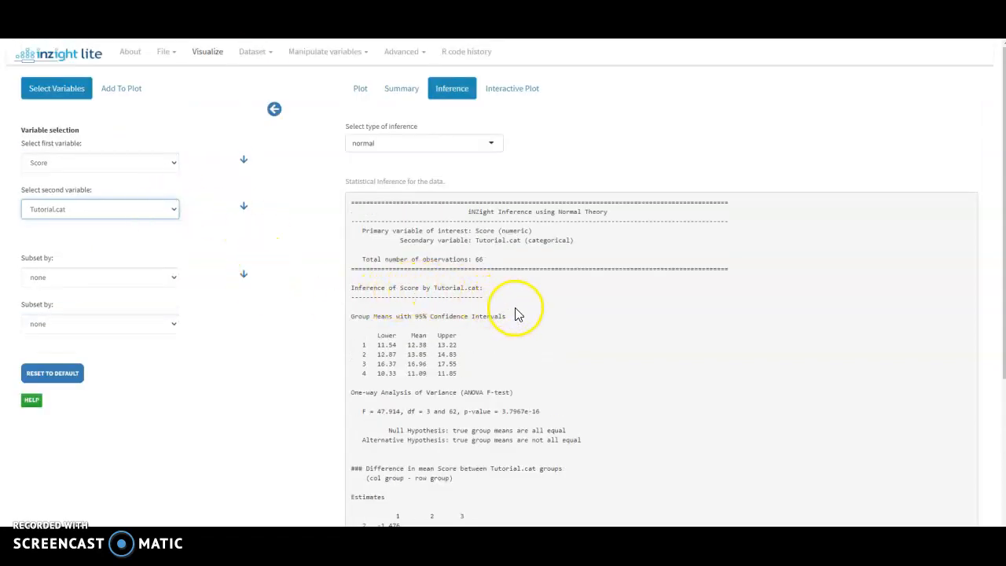
# Examine the Score by Tutorial.cat group means, ANOVA F-test, and pairwise difference estimates with their adjusted confidence intervals and p-values
pyautogui.scroll(-2, 509, 298)
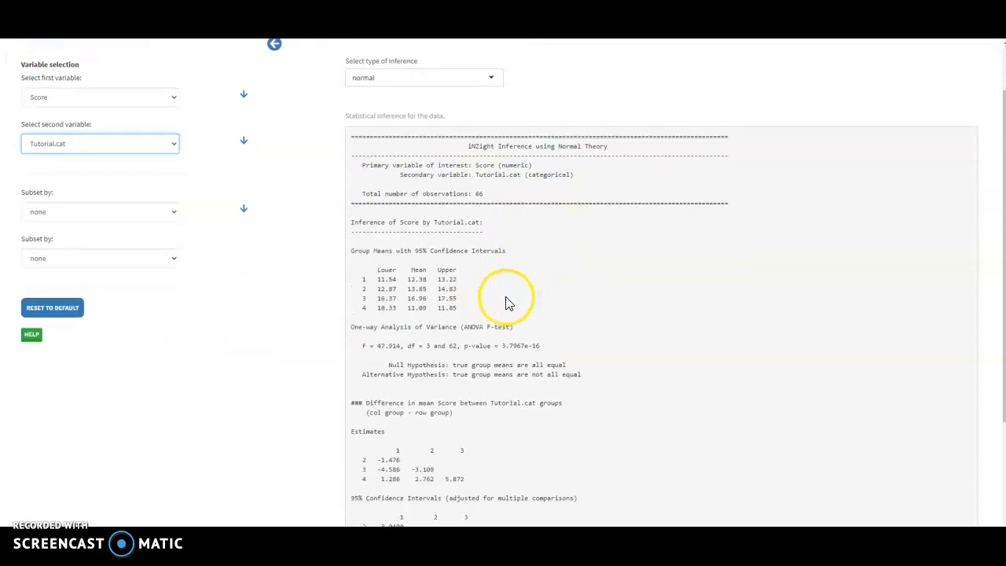
pyautogui.moveTo(350, 288); pyautogui.dragTo(550, 308)
pyautogui.click(550, 311)
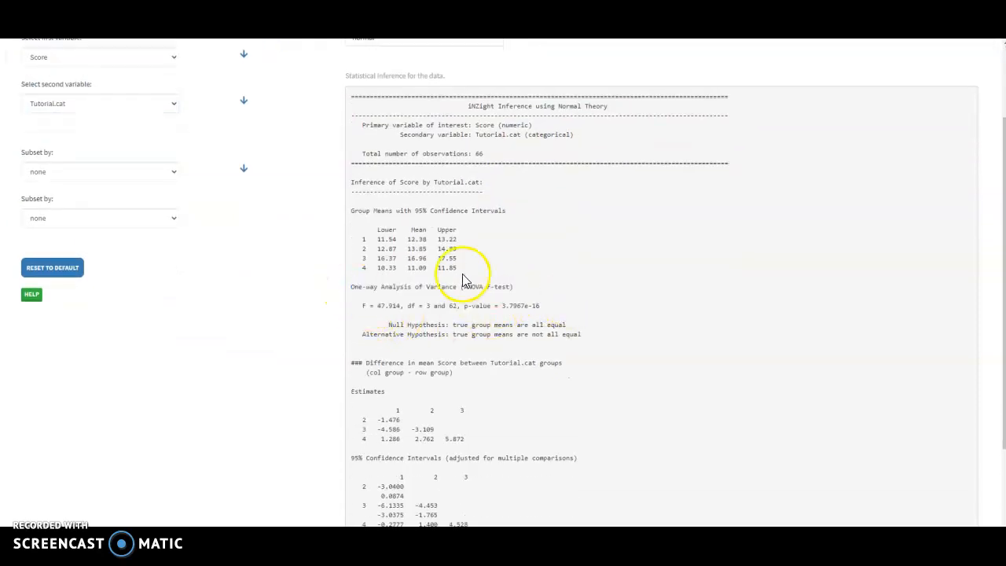
pyautogui.scroll(1, 472, 263)
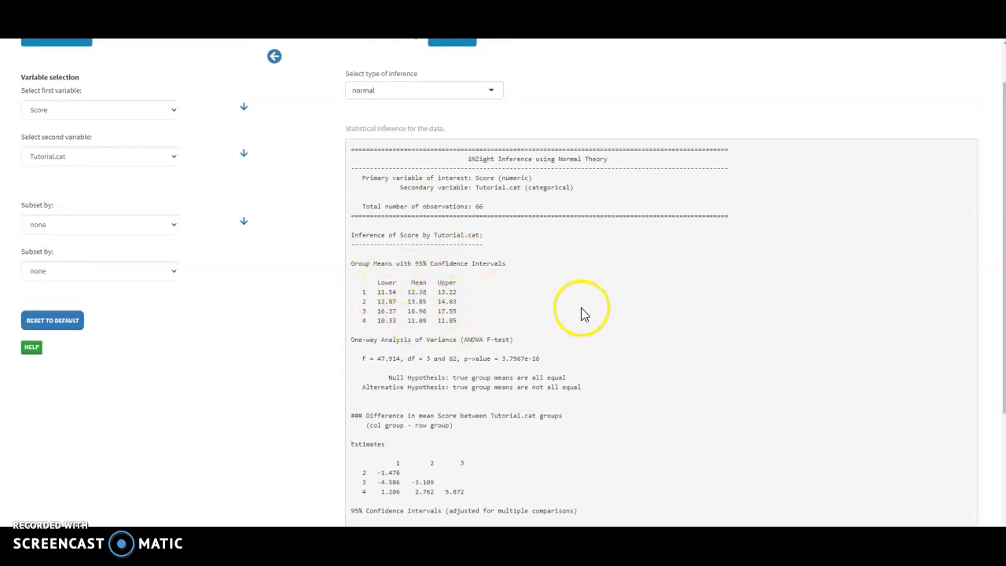
pyautogui.scroll(-3, 582, 317)
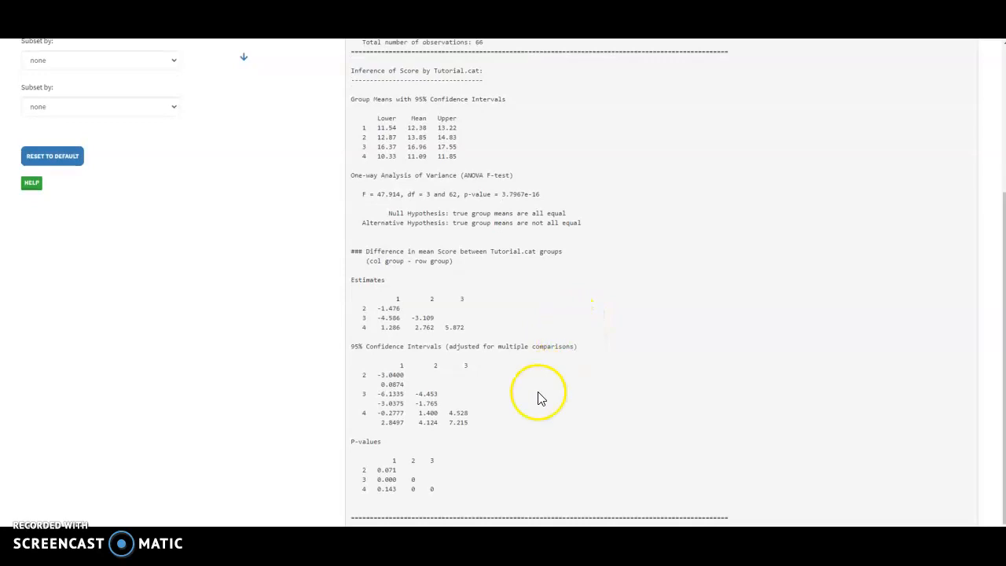
pyautogui.scroll(5, 457, 417)
pyautogui.scroll(-4, 455, 397)
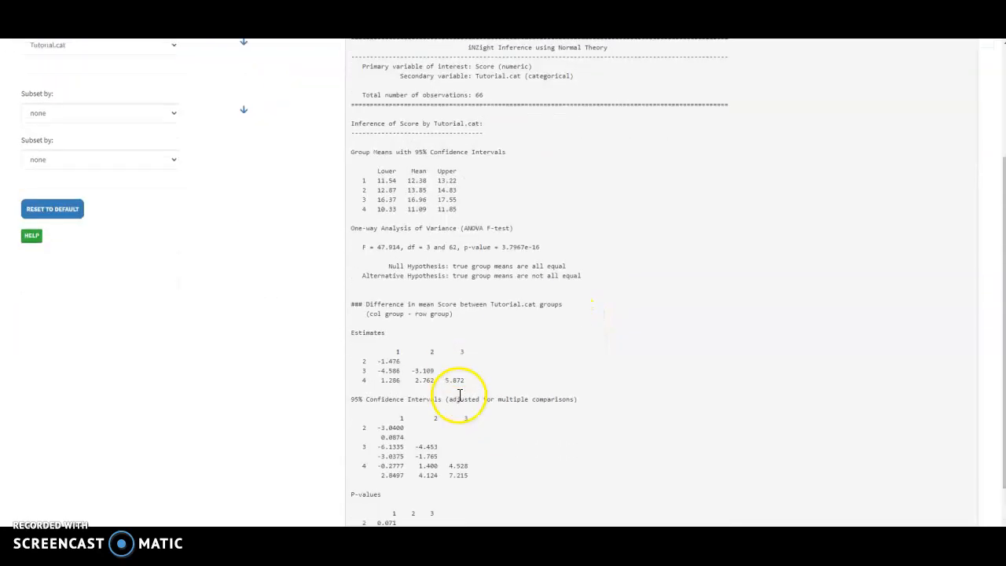
pyautogui.scroll(3, 507, 359)
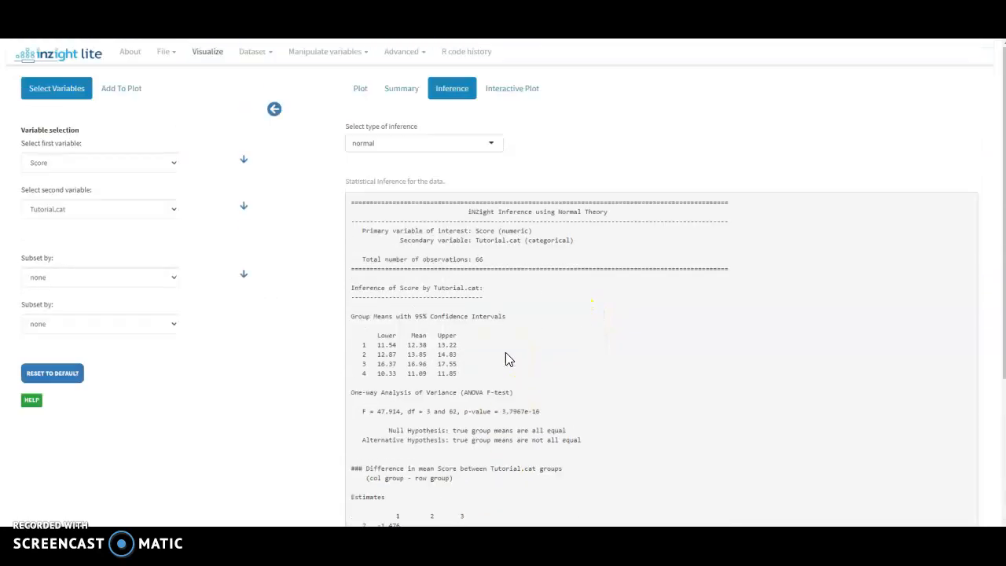
# View the plot of Score by Tutorial.cat and change the second variable to Tutor to plot Score by Tutor
pyautogui.click(359, 87)
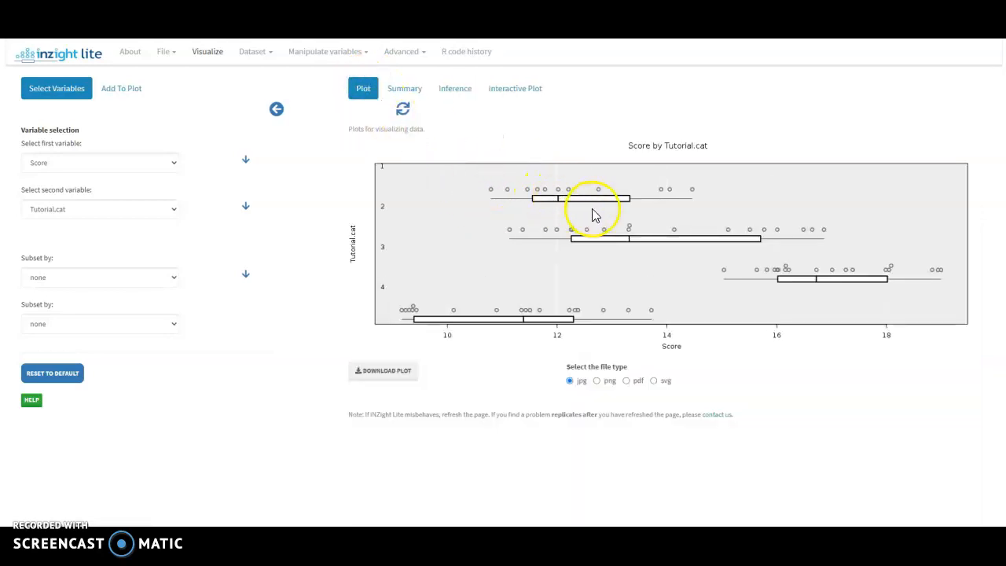
pyautogui.click(173, 209)
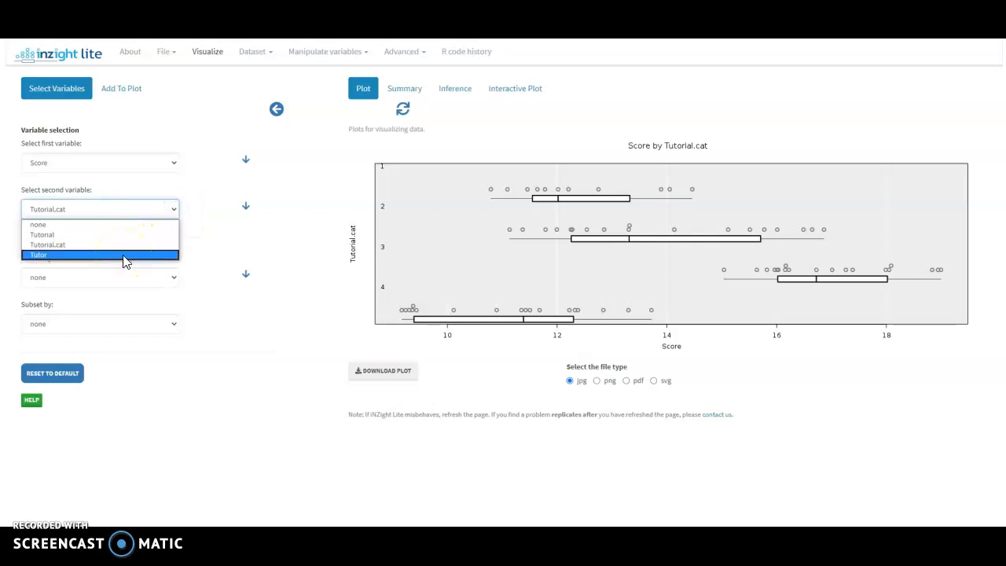
pyautogui.click(124, 256)
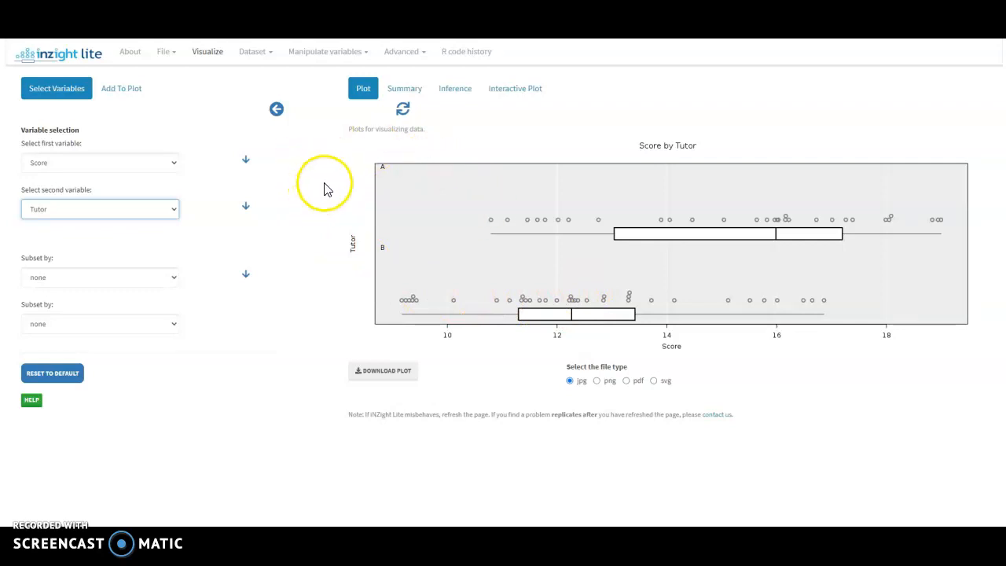
# Return to the inference for Score by Tutor and review the group means, their difference and the Welch two-sample t-test
pyautogui.click(452, 88)
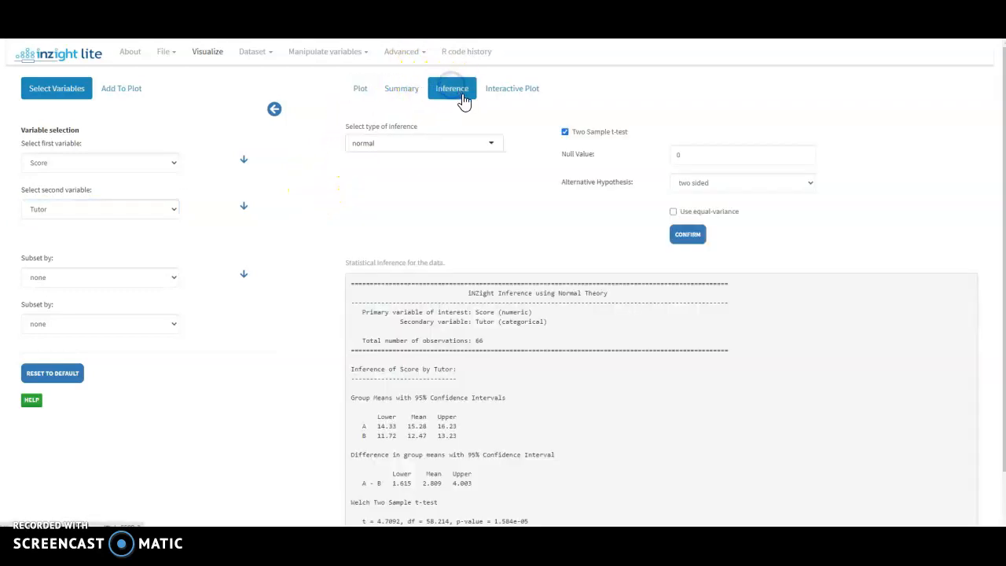
pyautogui.scroll(-1, 539, 265)
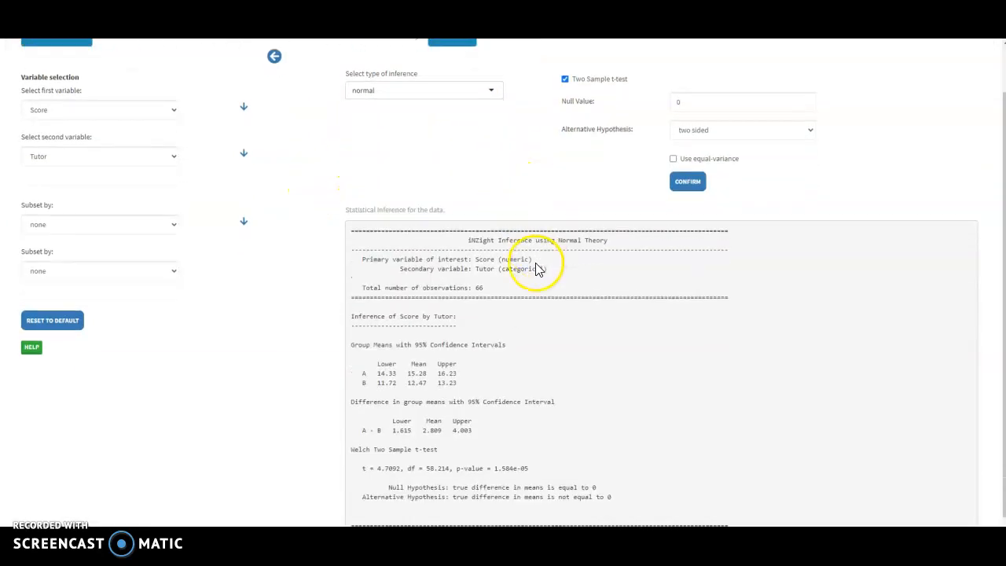
pyautogui.scroll(1, 547, 293)
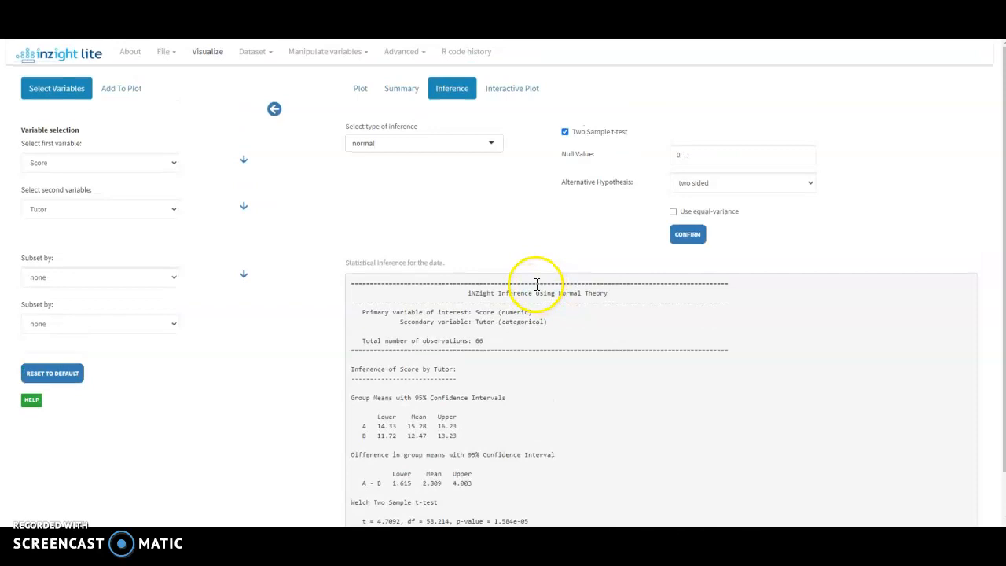